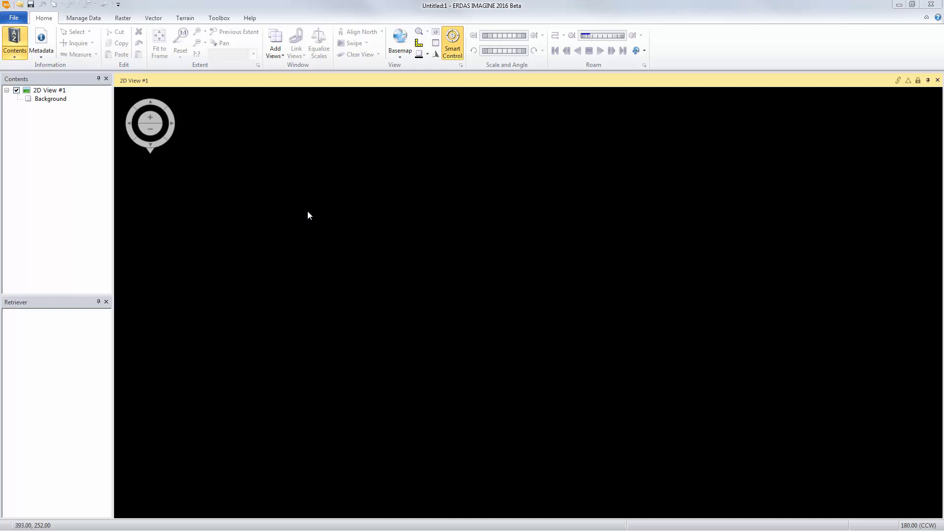
Open mill_creek.las as a point cloud layer in the empty 2D view.
{"action": "right_click", "coordinate": [307, 212]}
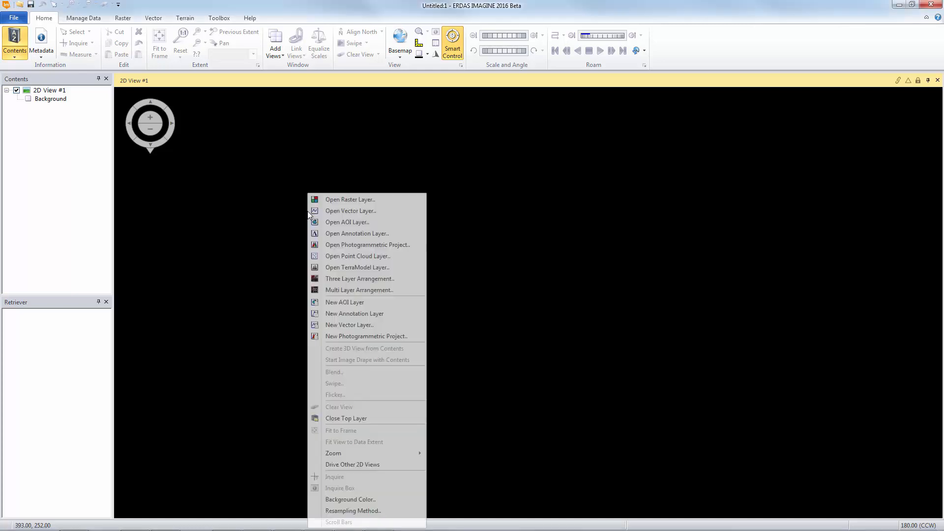
{"action": "left_click", "coordinate": [344, 257]}
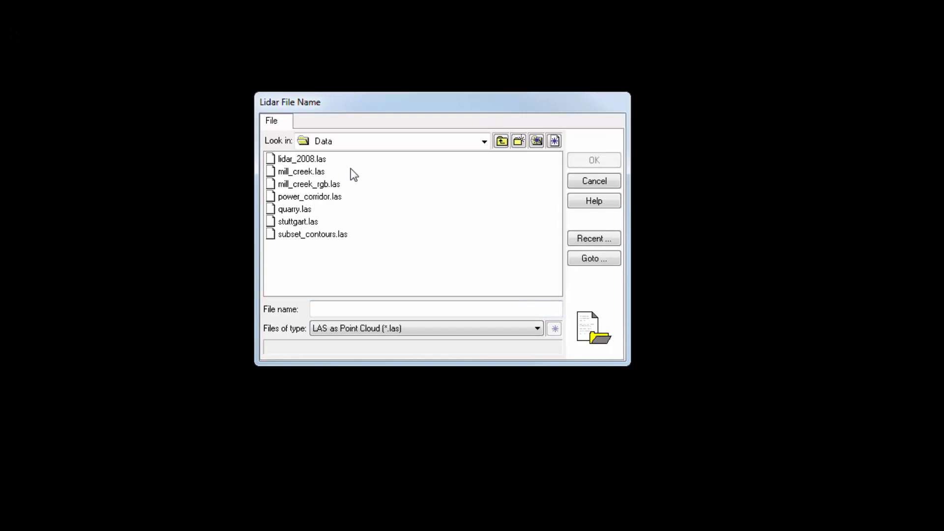
{"action": "left_click", "coordinate": [325, 171]}
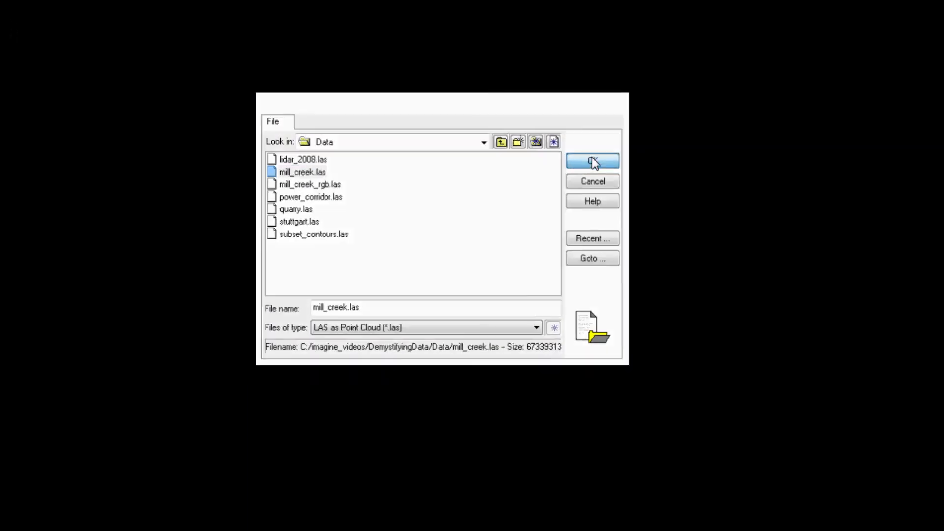
{"action": "left_click", "coordinate": [594, 160]}
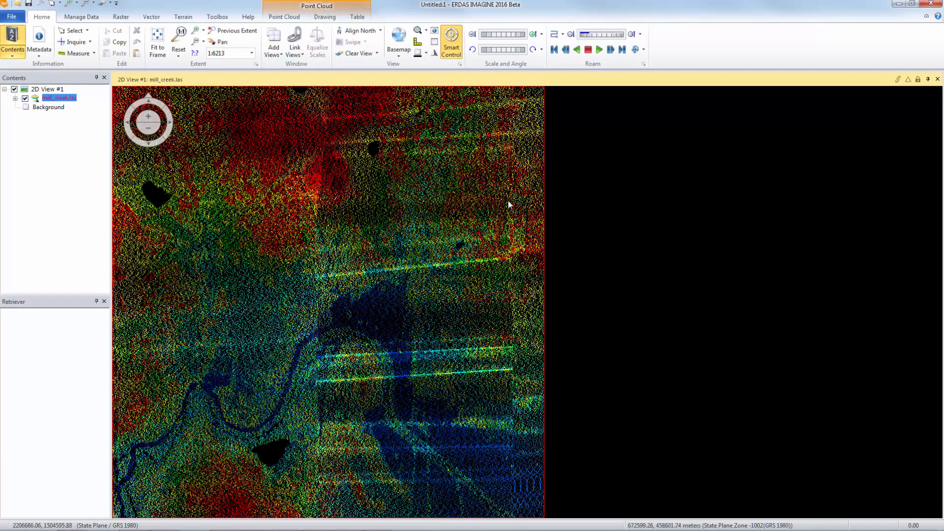
Review the Color by options for the loaded point cloud layer.
{"action": "left_click", "coordinate": [278, 18]}
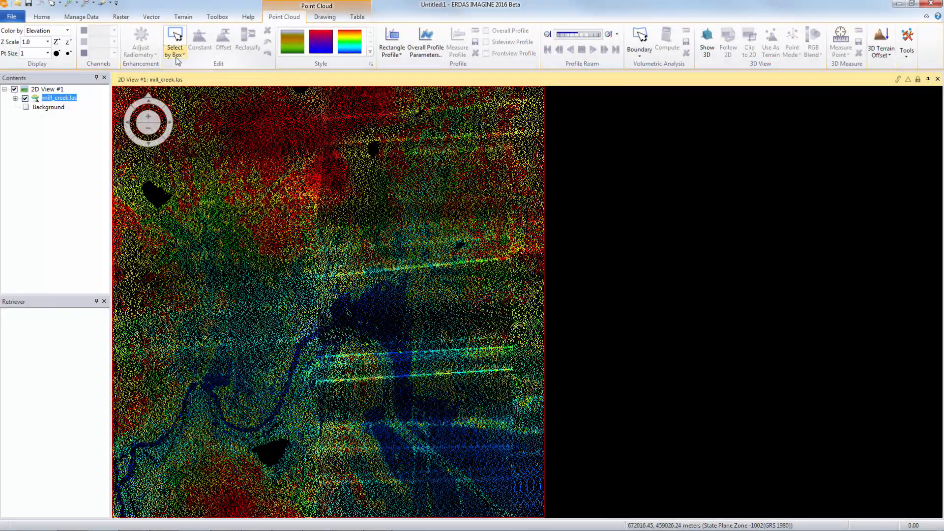
{"action": "left_click", "coordinate": [68, 31]}
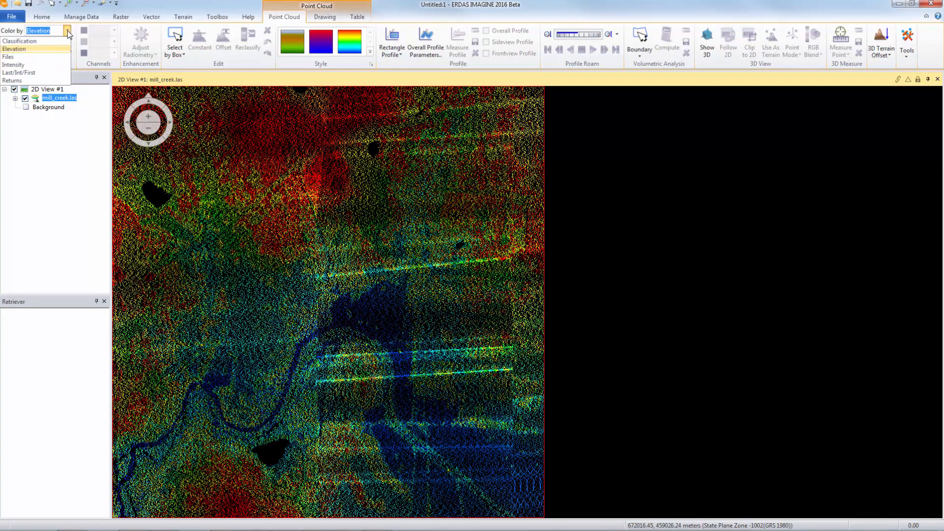
{"action": "left_click", "coordinate": [68, 32]}
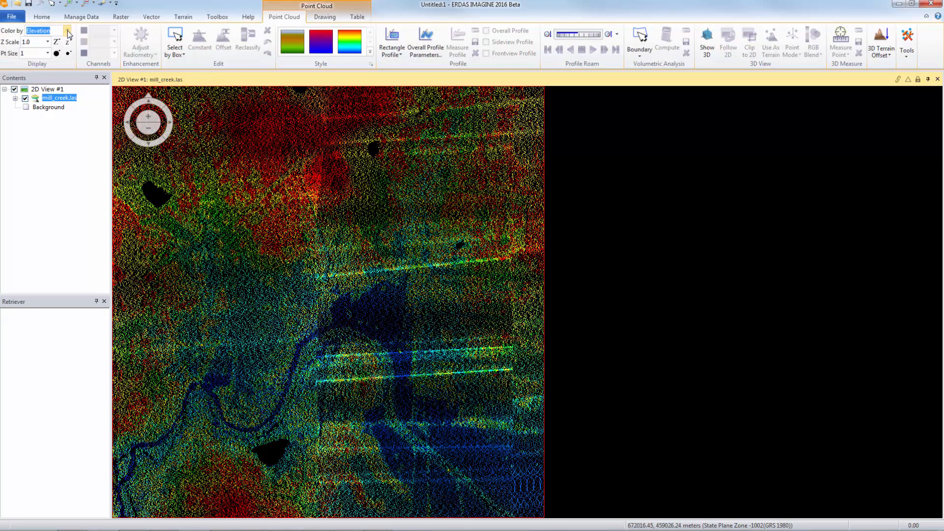
Enlarge the point size to 3 and then restore it to 1.
{"action": "left_click", "coordinate": [47, 54]}
{"action": "left_click", "coordinate": [48, 53]}
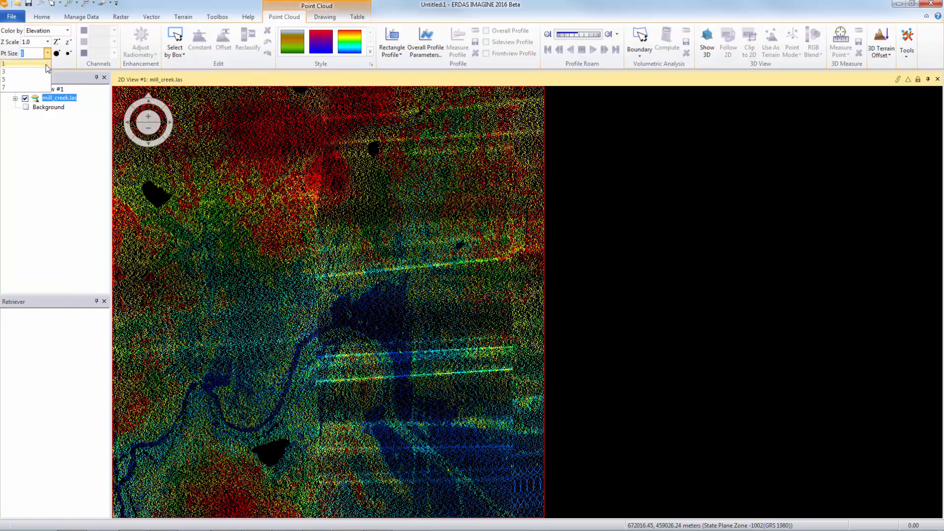
{"action": "left_click", "coordinate": [43, 72]}
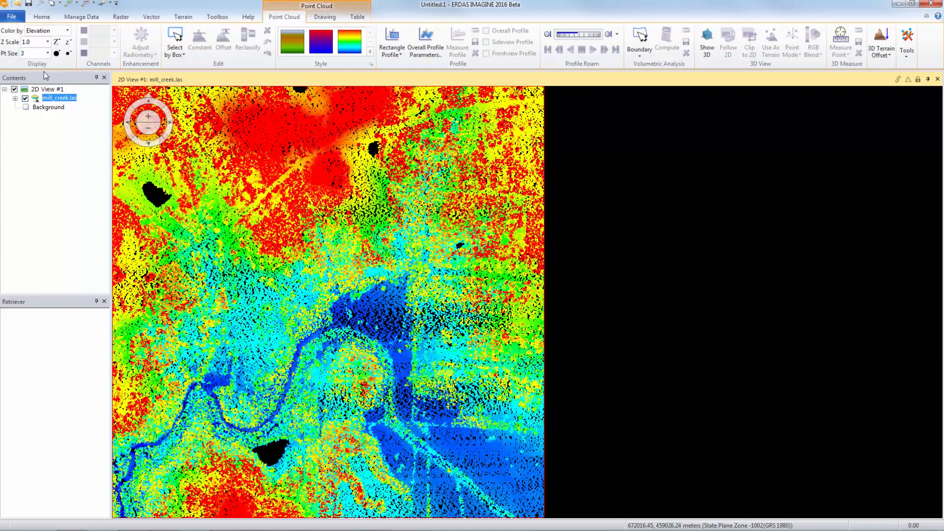
{"action": "left_click", "coordinate": [48, 53]}
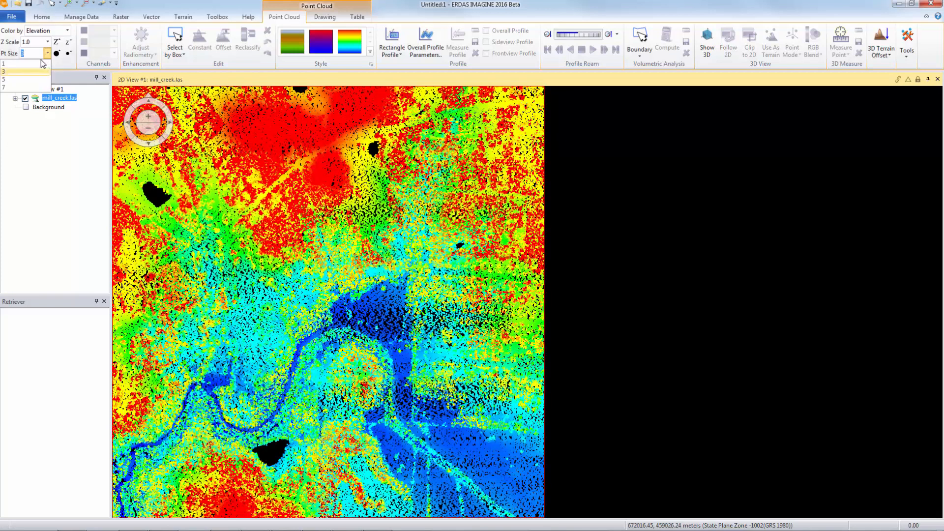
{"action": "left_click", "coordinate": [39, 62]}
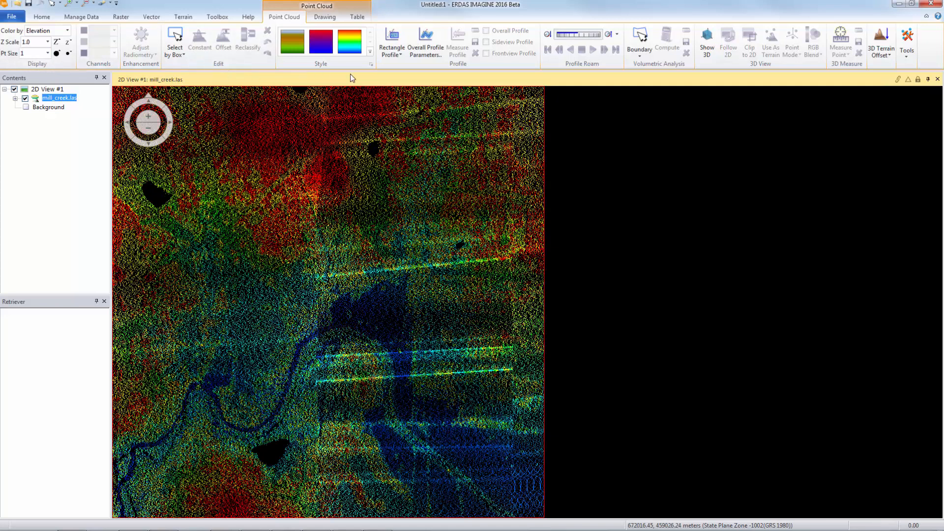
Open the Color Encode tool and name the output point cloud file mill_creek_RGB.
{"action": "left_click", "coordinate": [907, 58]}
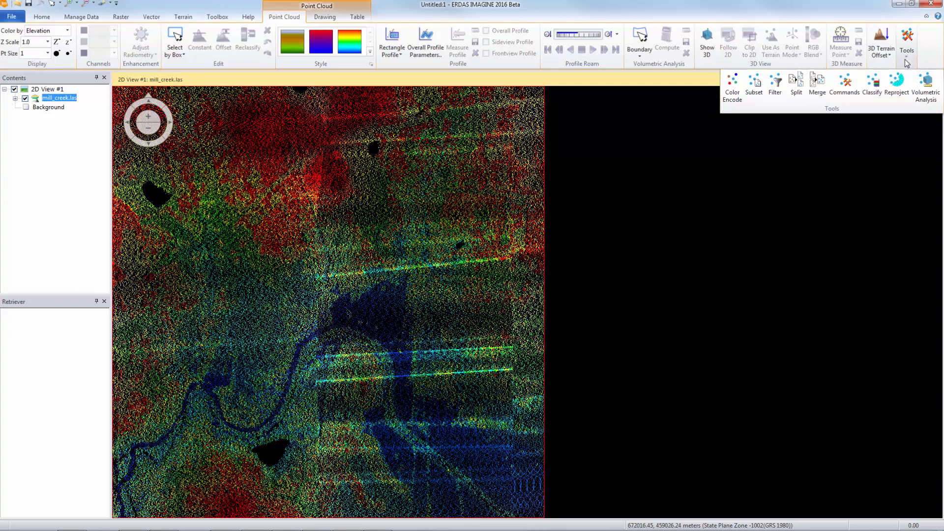
{"action": "left_click", "coordinate": [738, 96]}
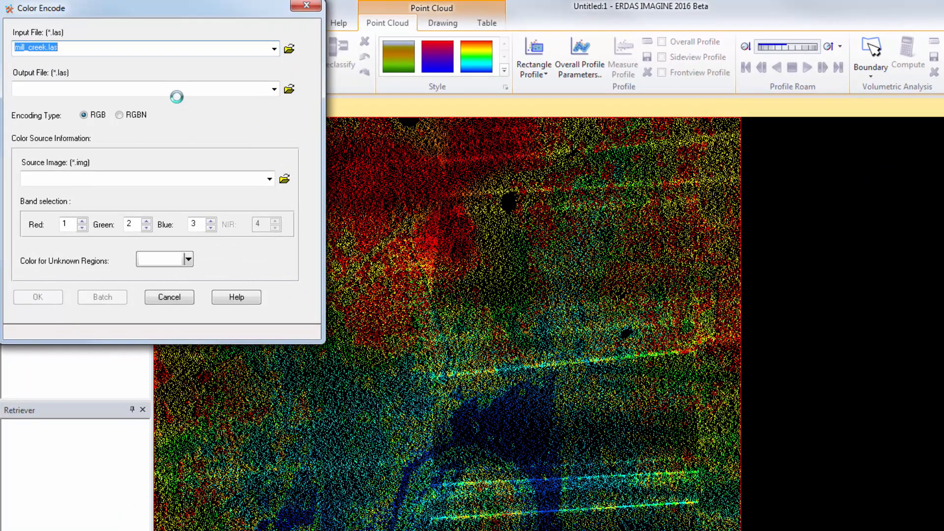
{"action": "left_click", "coordinate": [232, 88]}
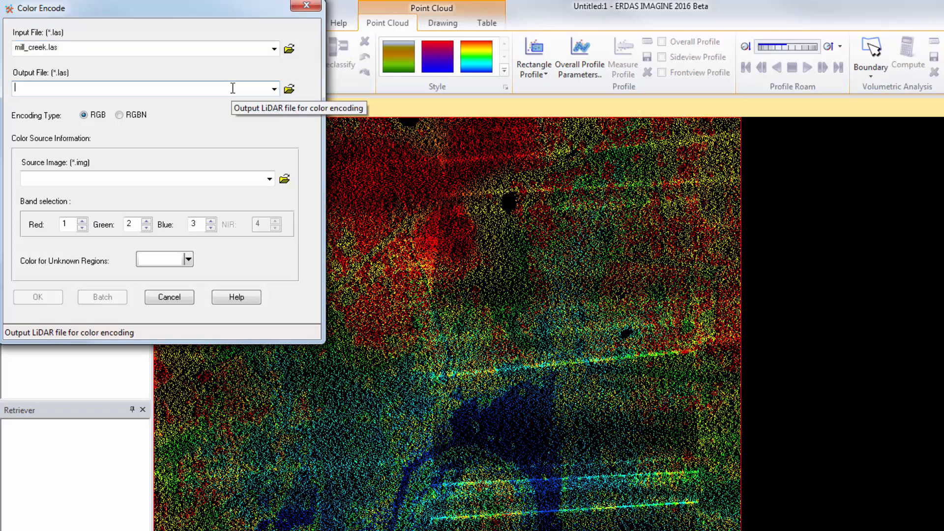
{"action": "left_click", "coordinate": [289, 89]}
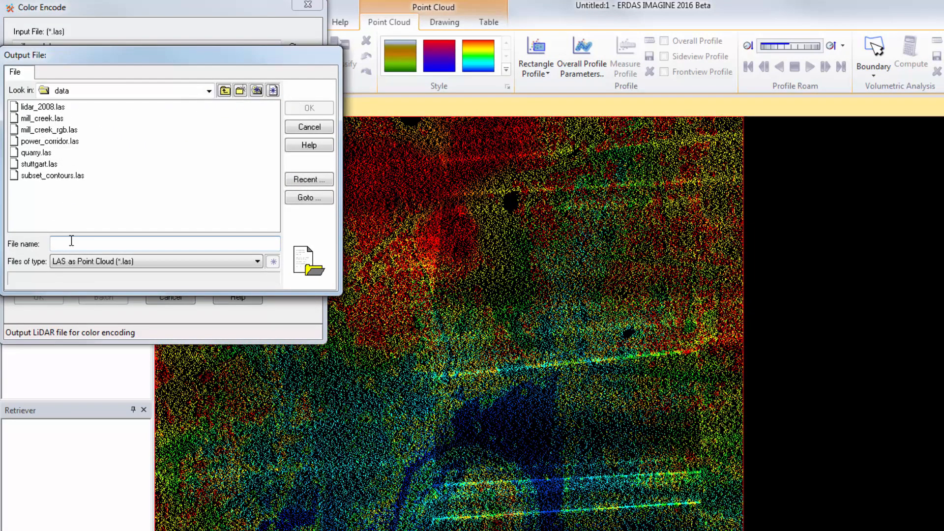
{"action": "type", "text": "mill_creek_RGB"}
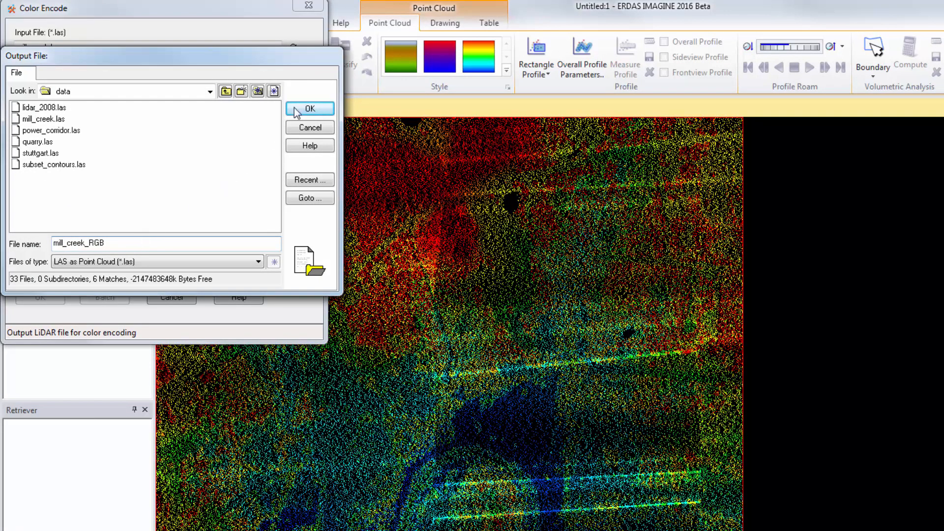
{"action": "left_click", "coordinate": [310, 109]}
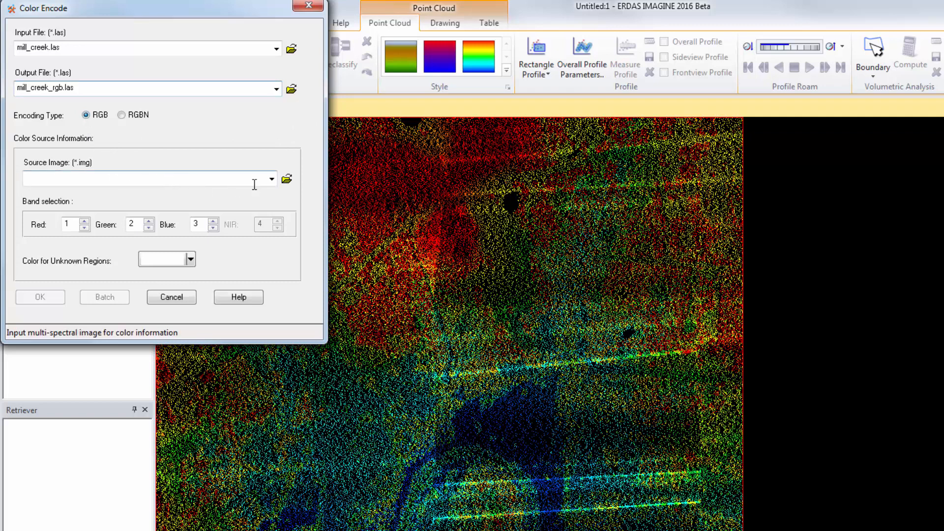
Choose mill_creek_ortho.tif as the source image for the colour information.
{"action": "left_click", "coordinate": [286, 180]}
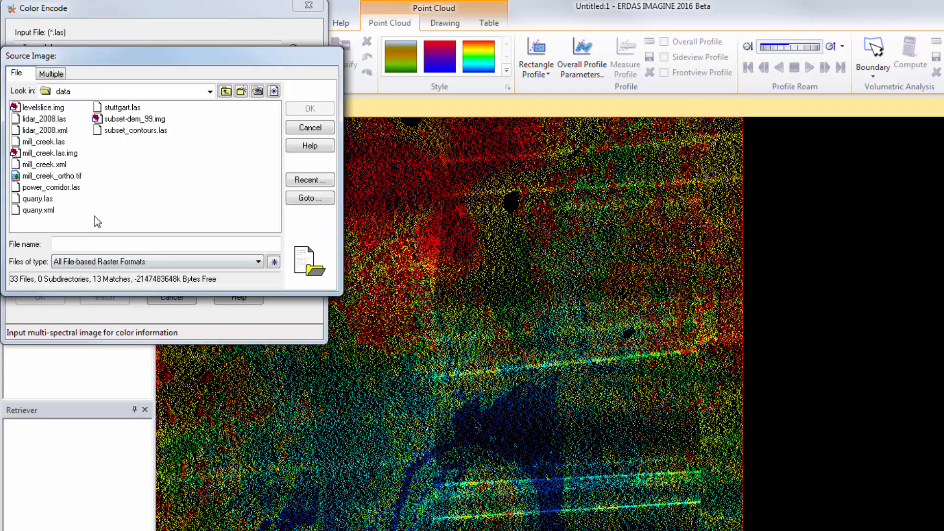
{"action": "left_click", "coordinate": [79, 176]}
{"action": "left_click", "coordinate": [310, 109]}
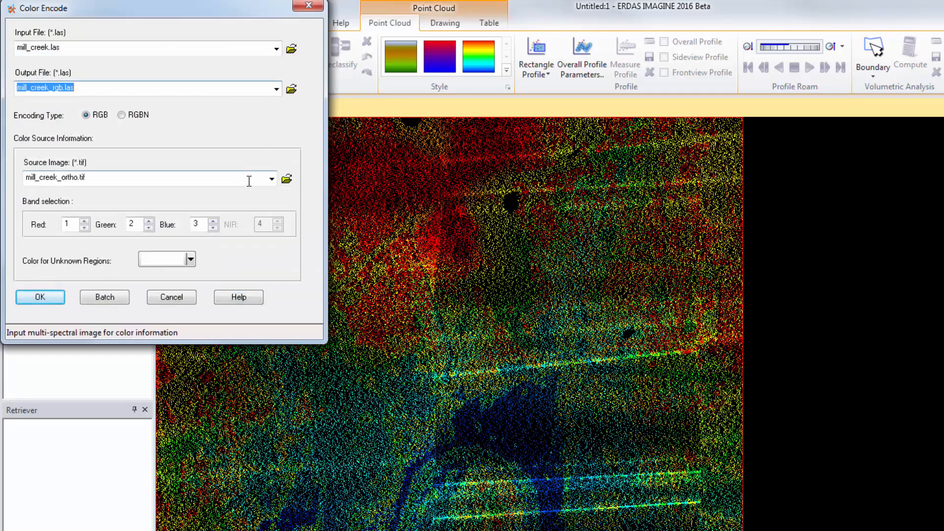
Set the colour for unknown regions to Black, run the colour encoding, and close the process list.
{"action": "left_click", "coordinate": [189, 259]}
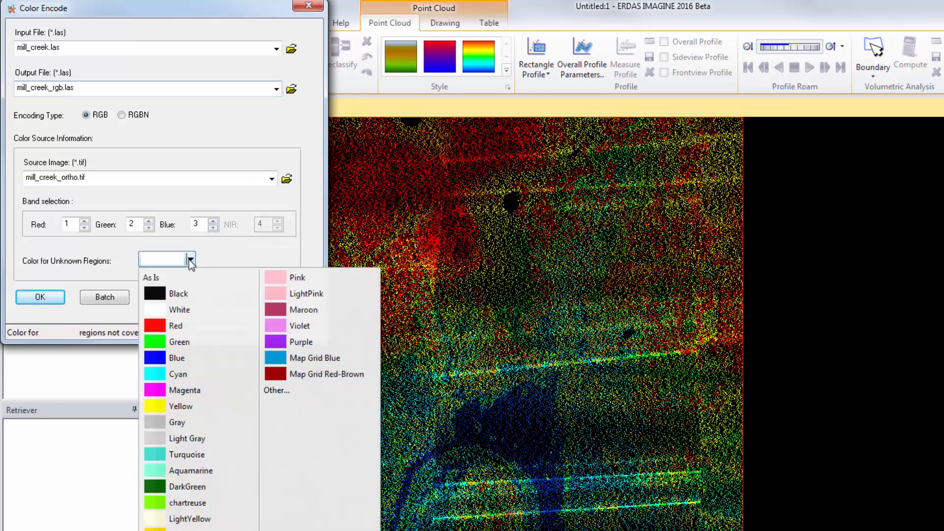
{"action": "left_click", "coordinate": [162, 296]}
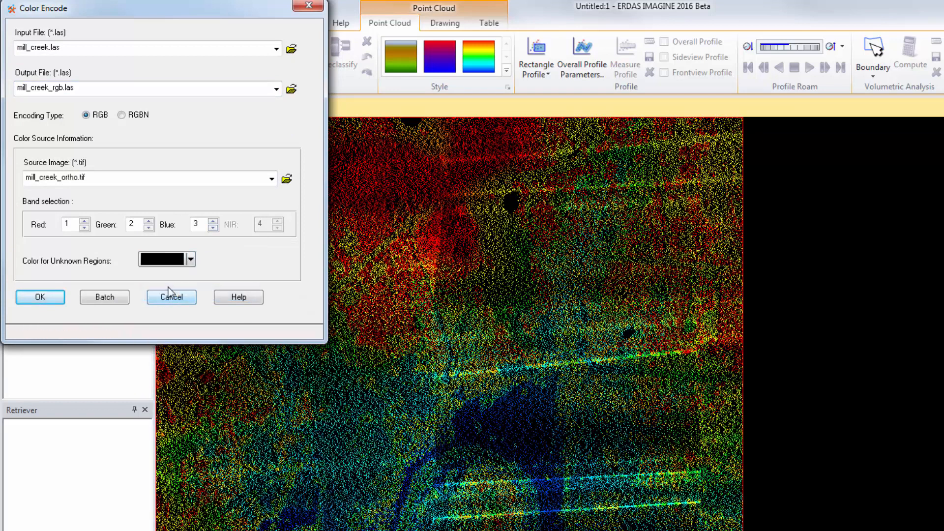
{"action": "left_click", "coordinate": [58, 299]}
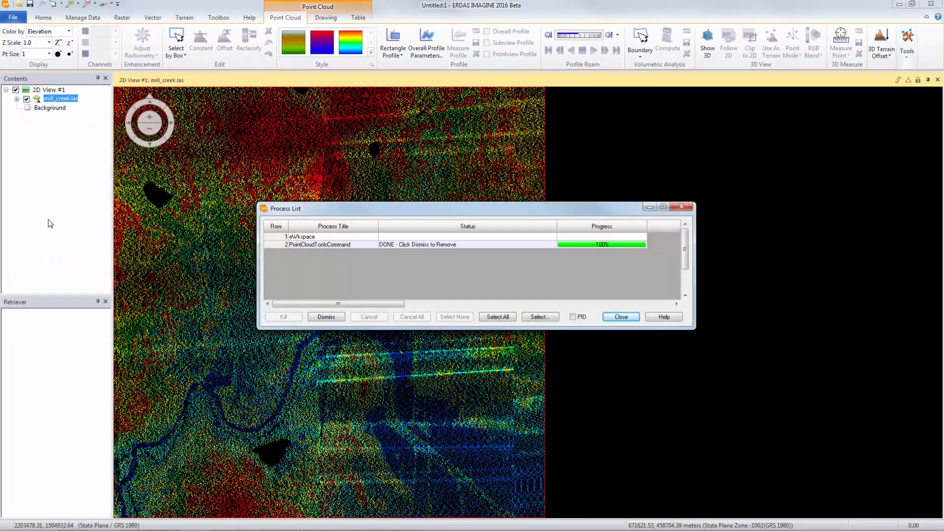
{"action": "left_click", "coordinate": [622, 317]}
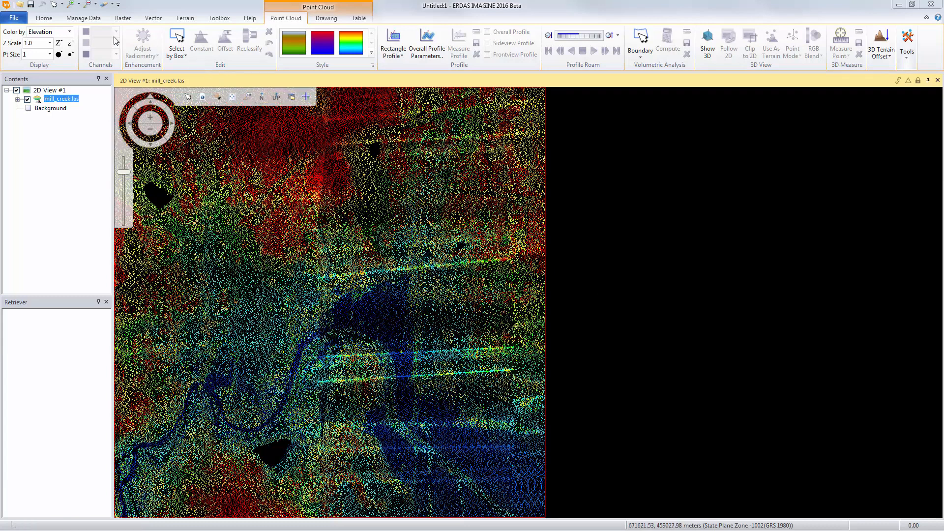
Create a new 2D view alongside the existing one.
{"action": "left_click", "coordinate": [44, 19]}
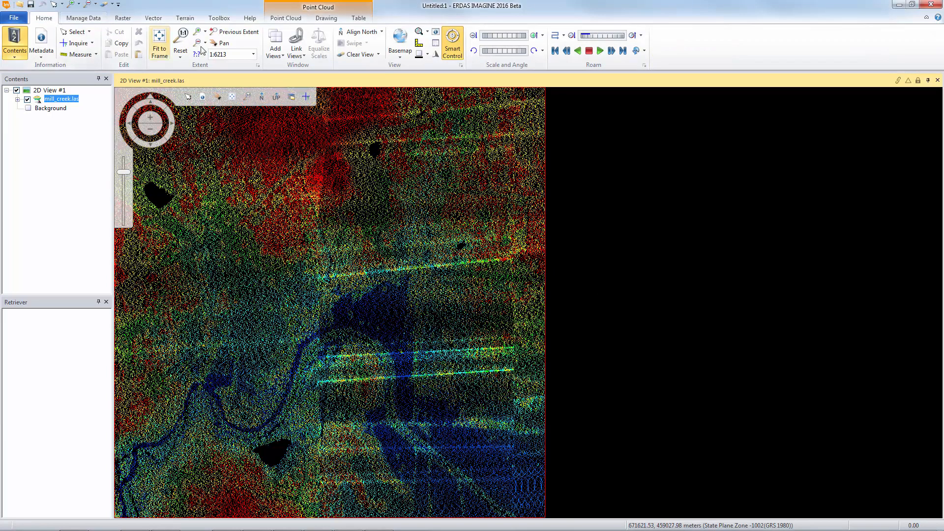
{"action": "left_click", "coordinate": [276, 55]}
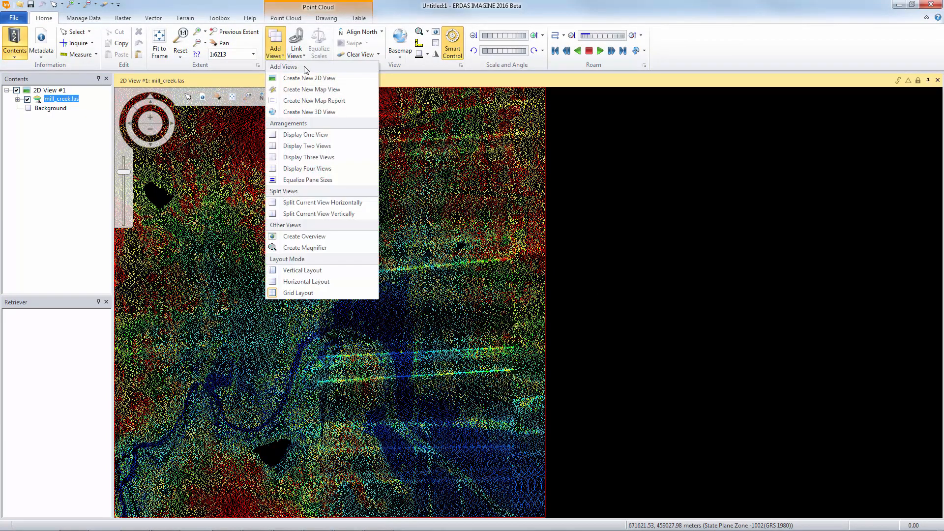
{"action": "left_click", "coordinate": [347, 80]}
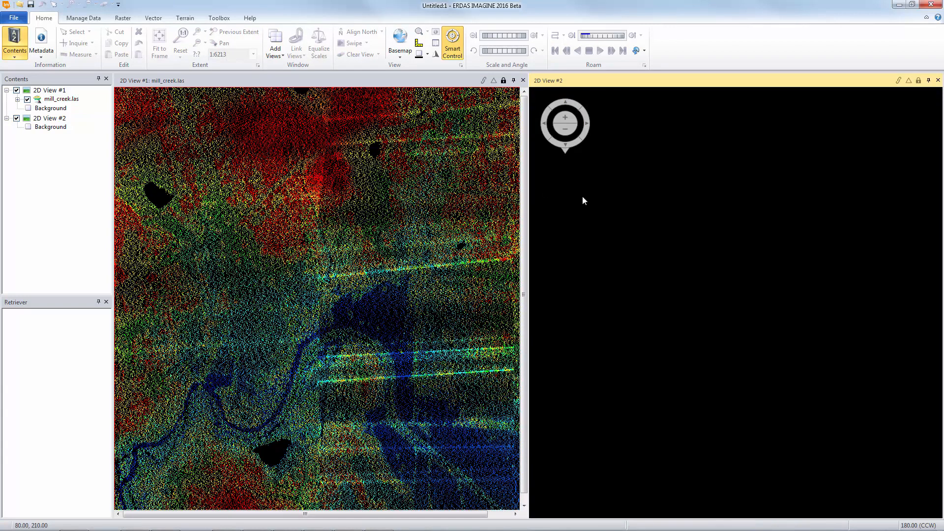
Open mill_creek_rgb.las as a point cloud layer in the second 2D view, computing its level of detail.
{"action": "right_click", "coordinate": [599, 195]}
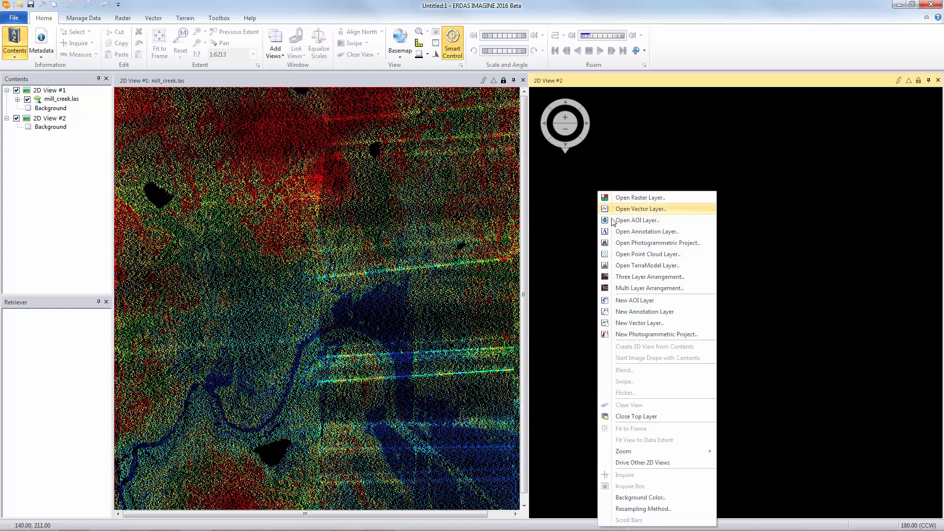
{"action": "left_click", "coordinate": [616, 255]}
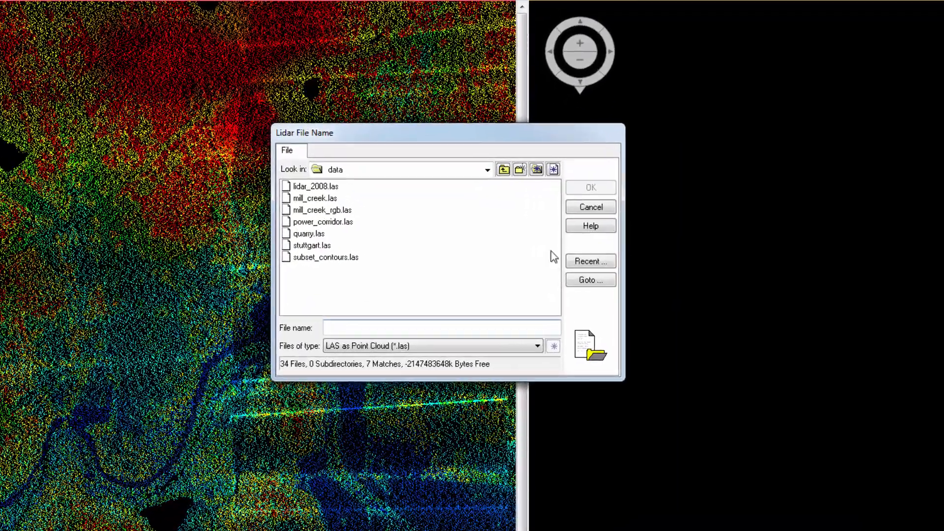
{"action": "left_click", "coordinate": [353, 212]}
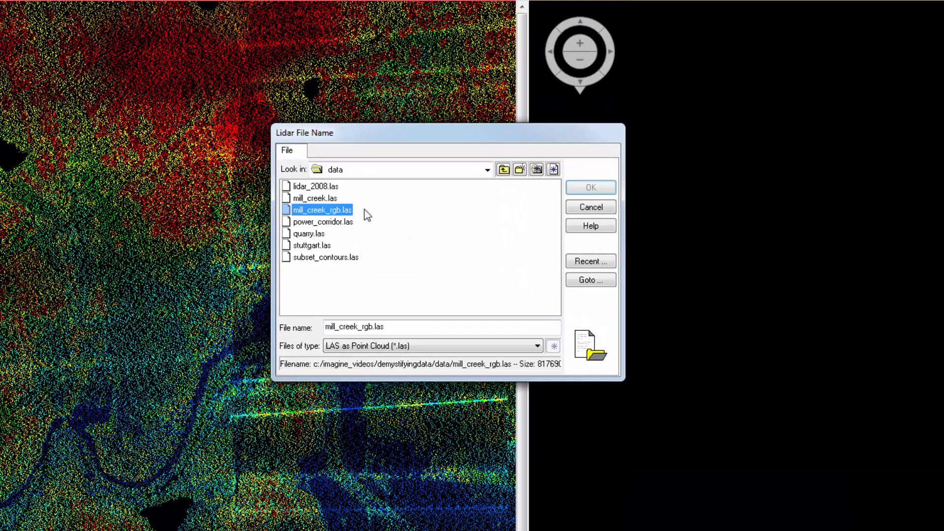
{"action": "left_click", "coordinate": [586, 192]}
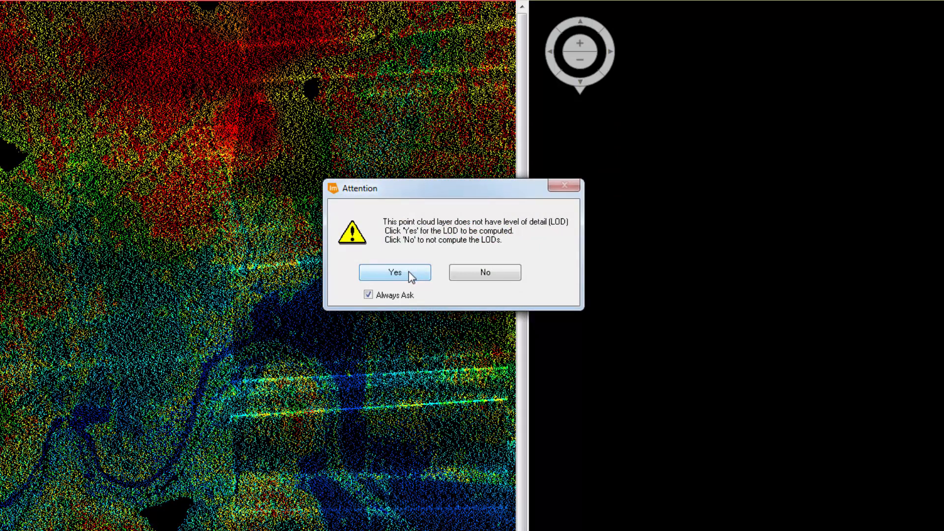
{"action": "left_click", "coordinate": [410, 273]}
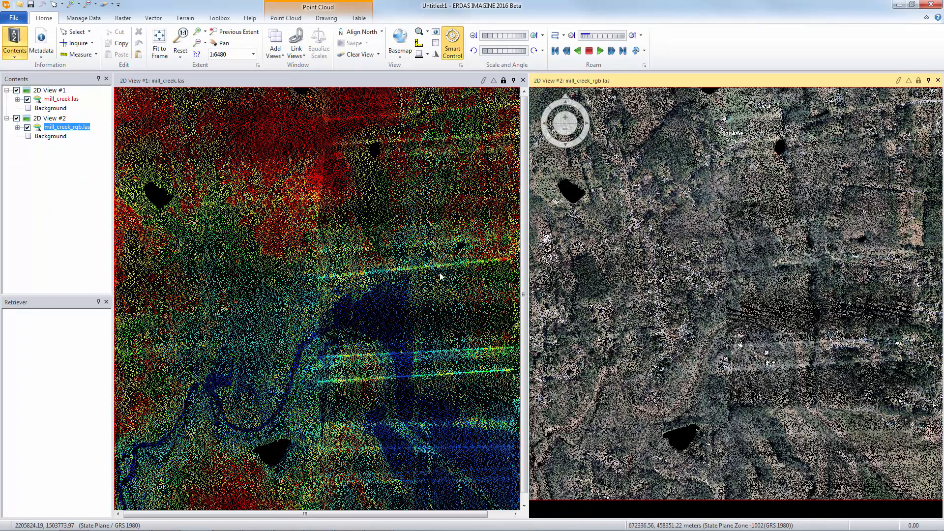
Review the Color by setting for the RGB-encoded point cloud layer.
{"action": "left_click", "coordinate": [295, 22]}
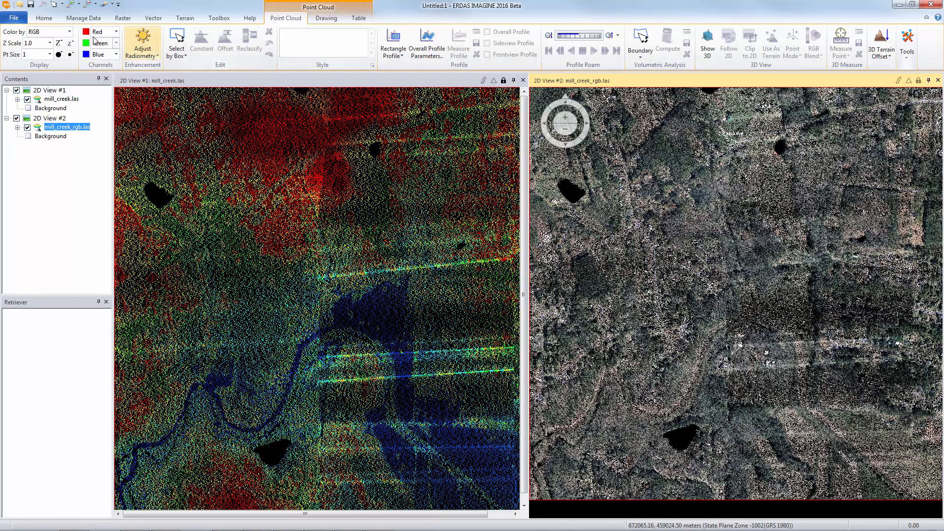
{"action": "left_click", "coordinate": [70, 32]}
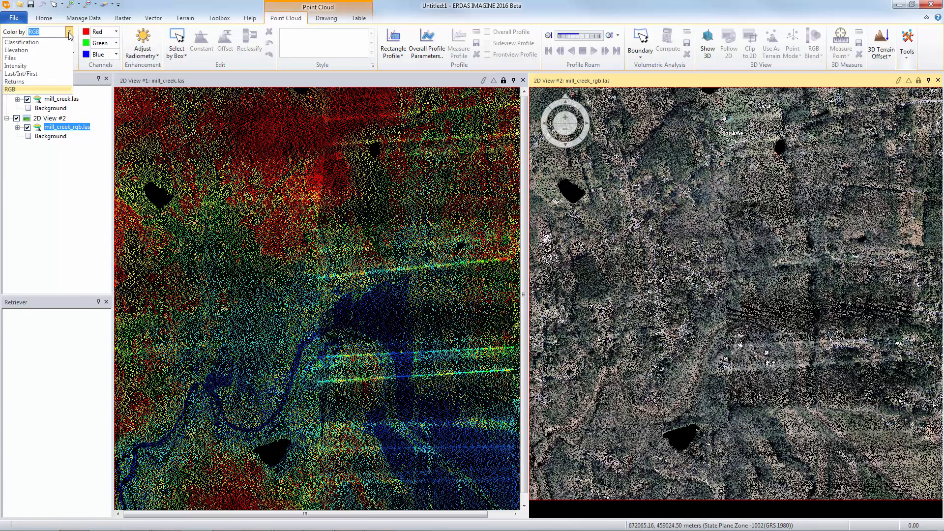
{"action": "left_click", "coordinate": [69, 33]}
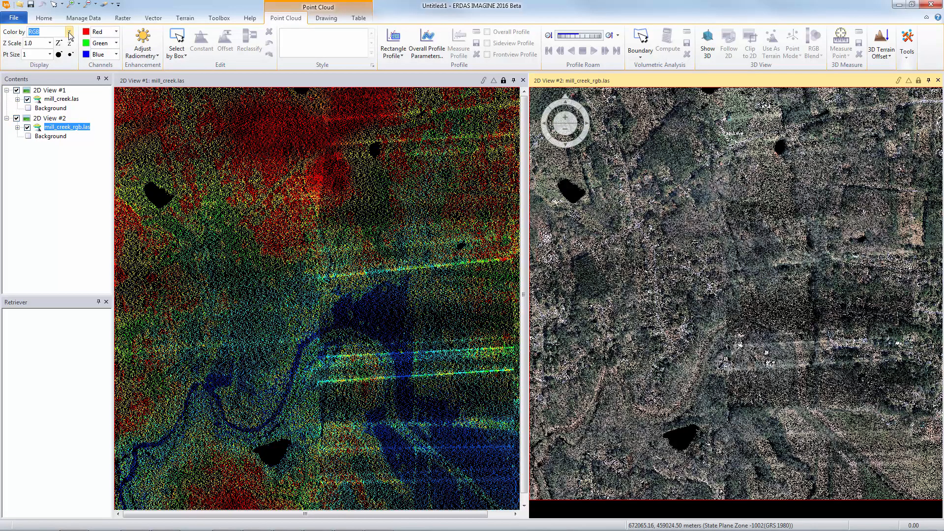
Close the first 2D view, declining to save the changed point cloud symbology.
{"action": "left_click", "coordinate": [523, 80]}
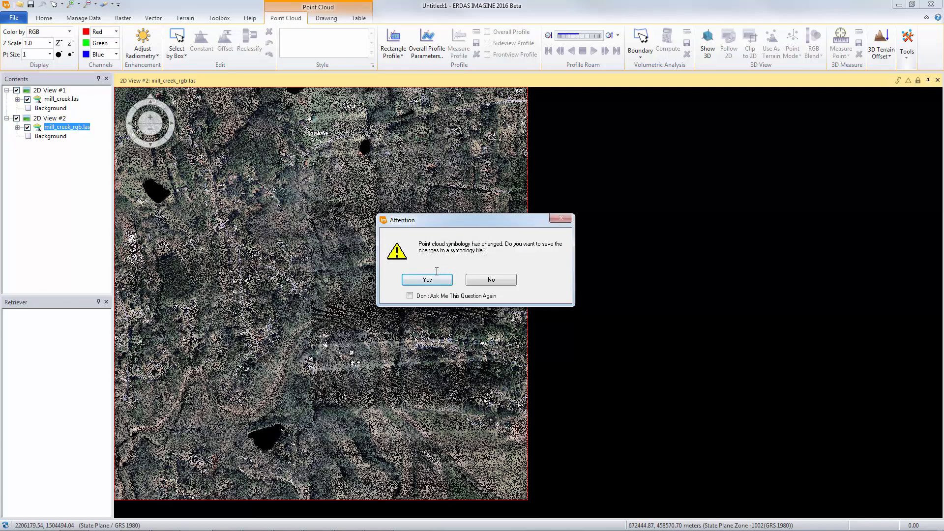
{"action": "left_click", "coordinate": [492, 280]}
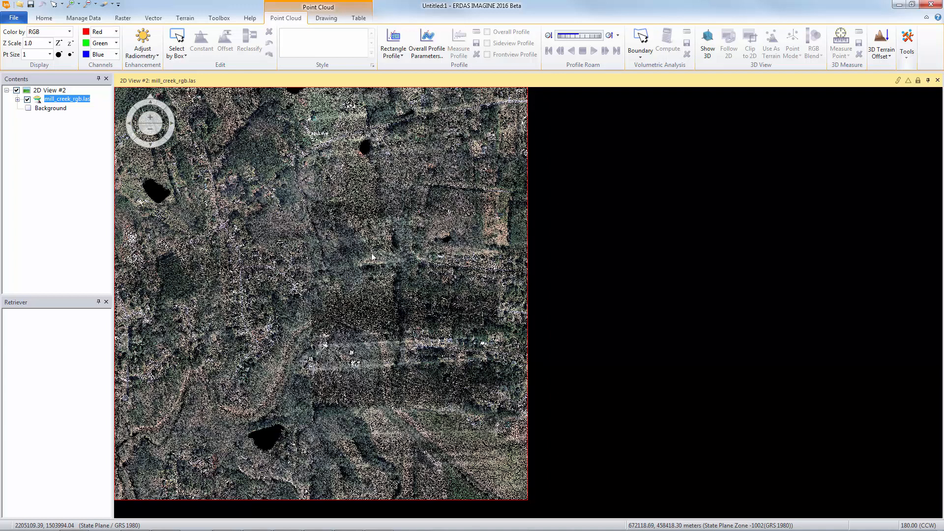
Show the RGB-encoded point cloud in a 3D display and set the point size to 3.
{"action": "left_click", "coordinate": [706, 52]}
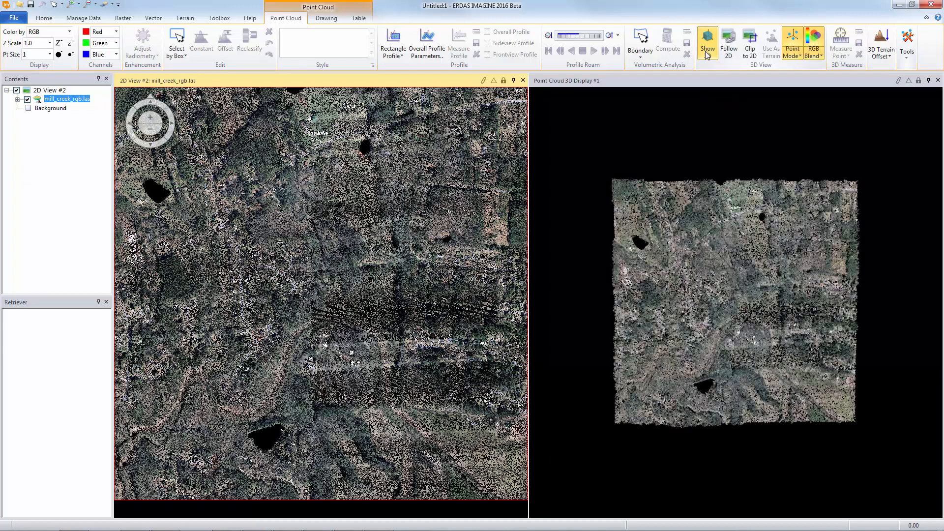
{"action": "left_click", "coordinate": [698, 220]}
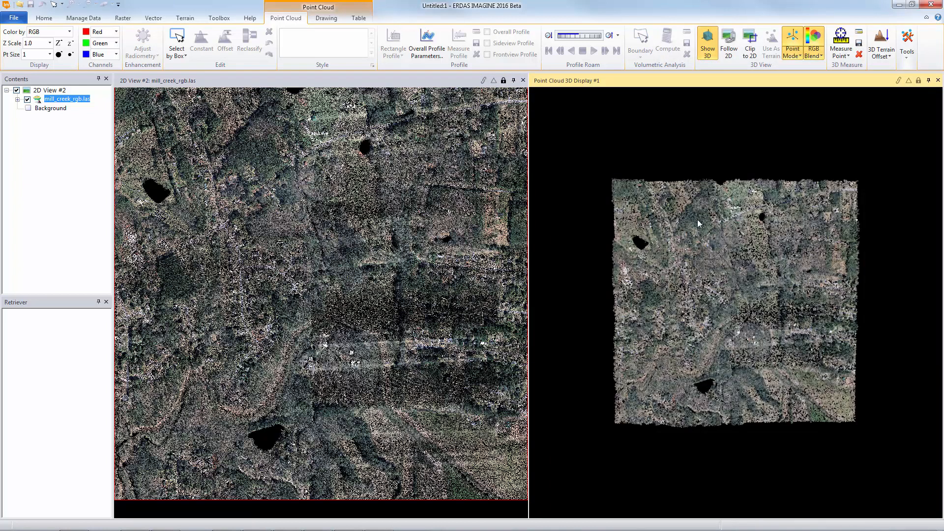
{"action": "left_click", "coordinate": [50, 55]}
{"action": "left_click", "coordinate": [20, 72]}
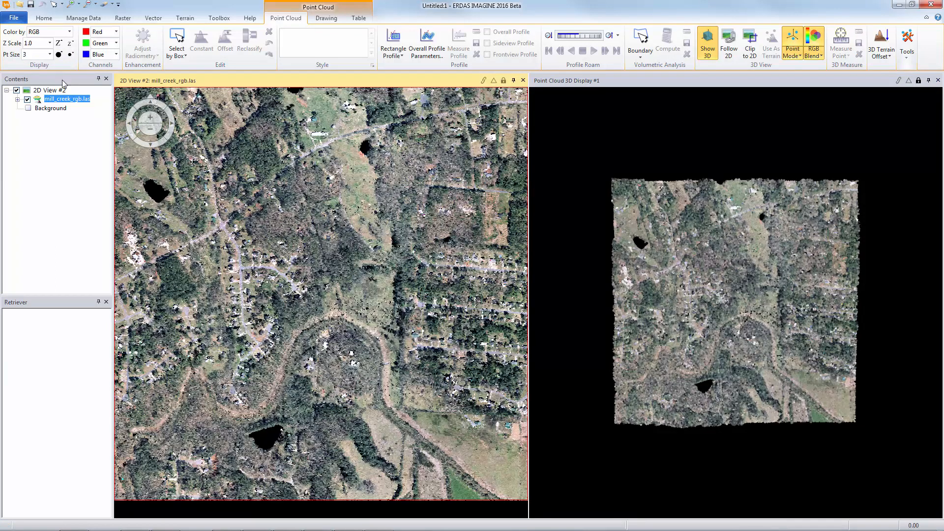
Zoom in and tilt the 3D display to examine the colour-encoded point cloud in perspective.
{"action": "left_click", "coordinate": [715, 302]}
{"action": "scroll", "coordinate": [715, 303], "scroll_direction": "up", "scroll_amount": 5}
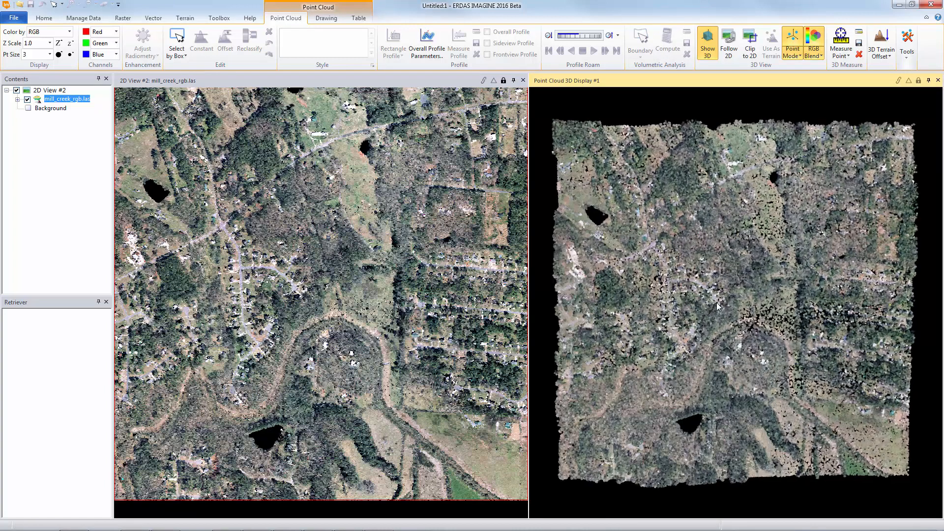
{"action": "scroll", "coordinate": [715, 303], "scroll_direction": "up", "scroll_amount": 2}
{"action": "scroll", "coordinate": [716, 302], "scroll_direction": "up", "scroll_amount": 2}
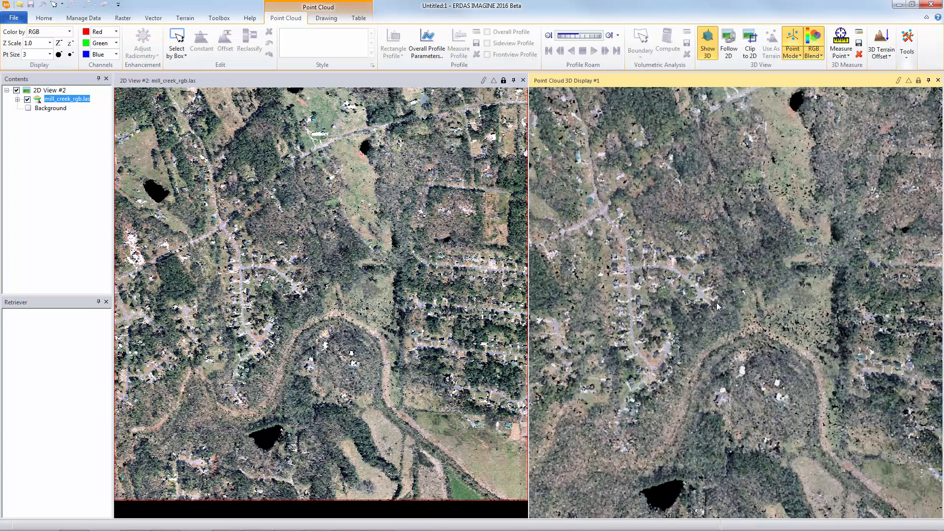
{"action": "scroll", "coordinate": [715, 303], "scroll_direction": "up", "scroll_amount": 2}
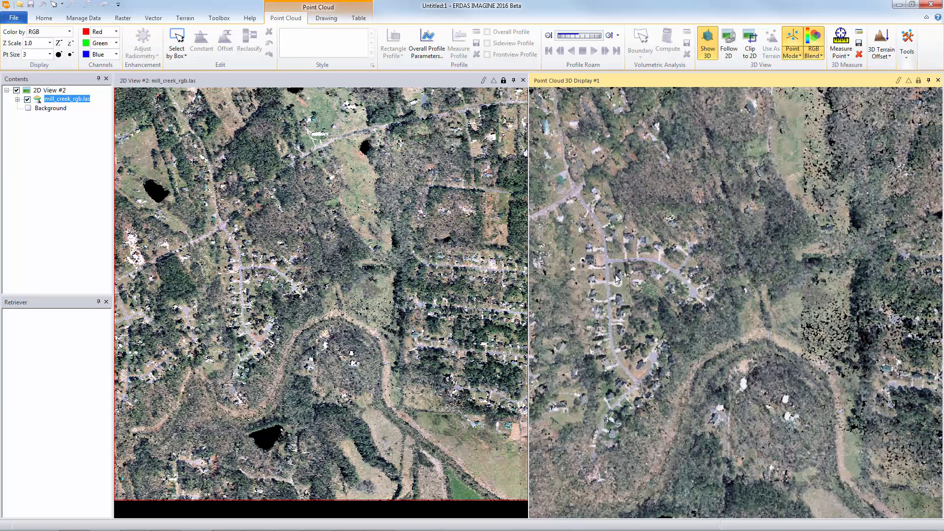
{"action": "scroll", "coordinate": [615, 274], "scroll_direction": "up", "scroll_amount": 1}
{"action": "left_click_drag", "start_coordinate": [620, 271], "coordinate": [814, 445]}
{"action": "left_click_drag", "start_coordinate": [653, 316], "coordinate": [814, 377]}
{"action": "left_click_drag", "start_coordinate": [678, 375], "coordinate": [776, 373]}
{"action": "left_click_drag", "start_coordinate": [694, 369], "coordinate": [782, 390]}
{"action": "left_click_drag", "start_coordinate": [678, 395], "coordinate": [819, 404]}
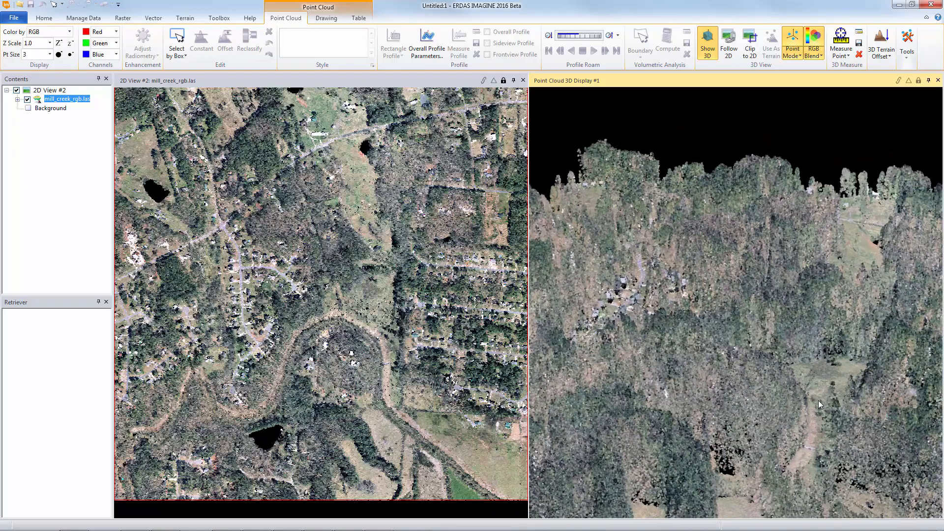
{"action": "left_click_drag", "start_coordinate": [753, 395], "coordinate": [834, 395]}
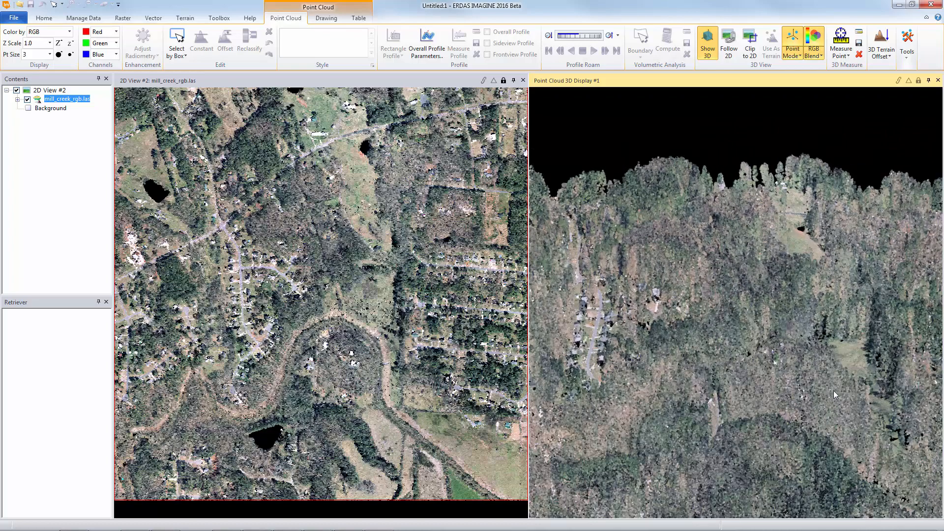
{"action": "left_click_drag", "start_coordinate": [683, 390], "coordinate": [768, 391]}
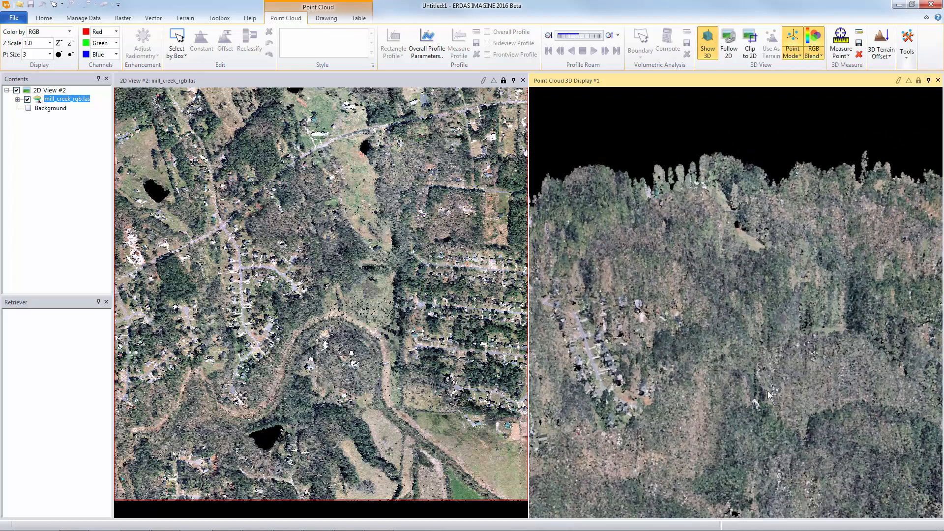